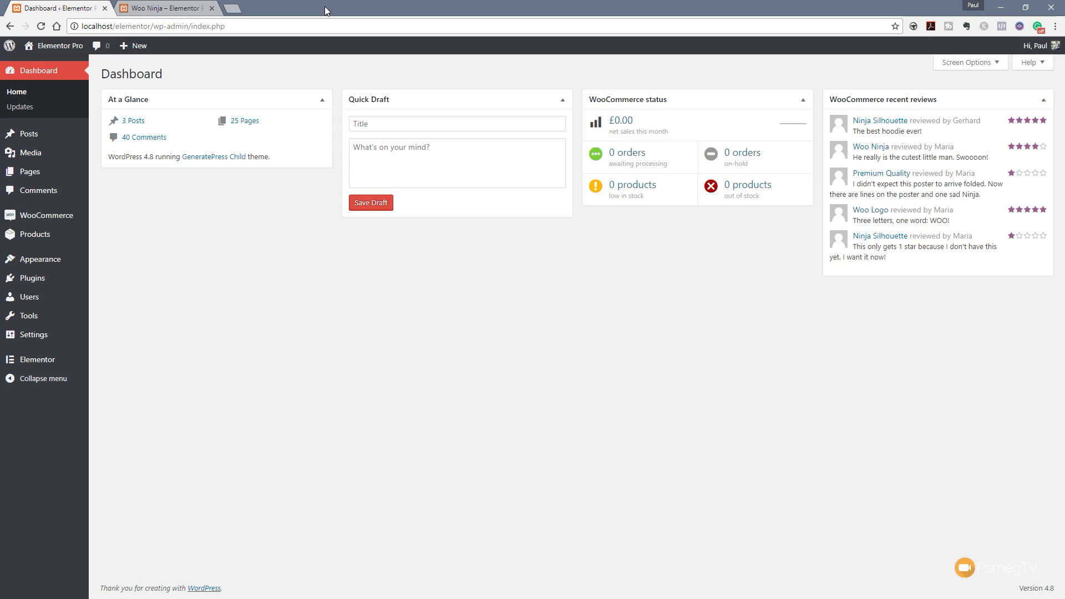
Enable taxes and tax calculations in WooCommerce general settings, save, and go to the Tax tab
mouse_move(58, 221)
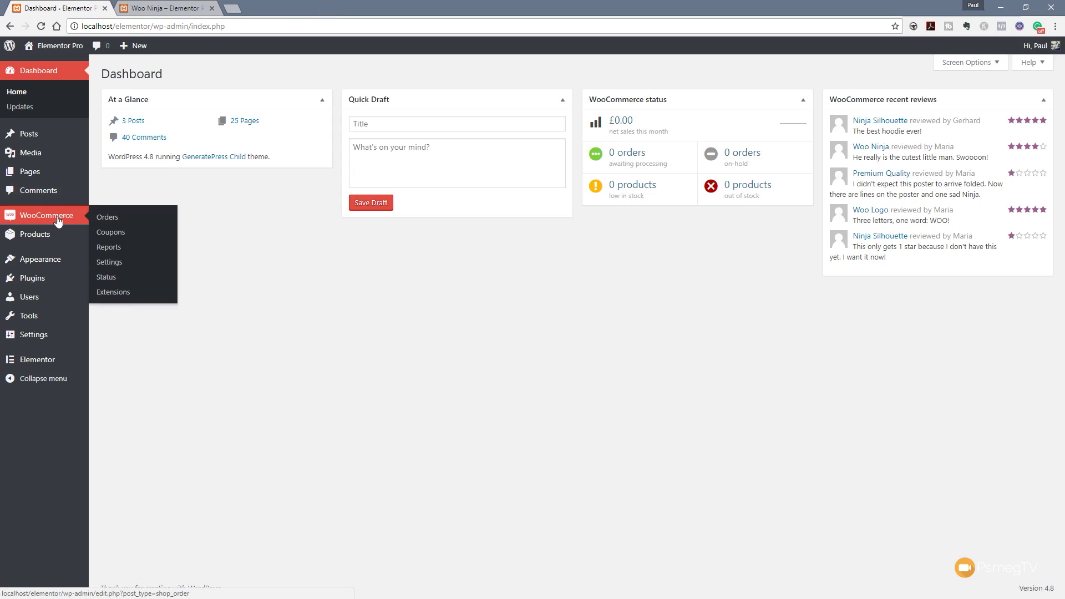
left_click(115, 265)
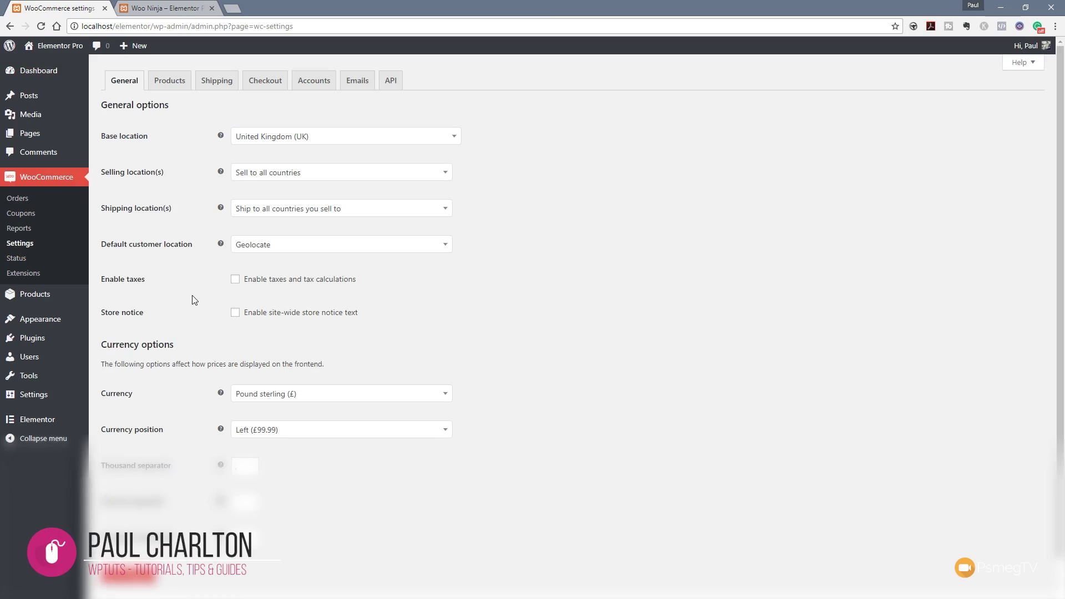
left_click(236, 279)
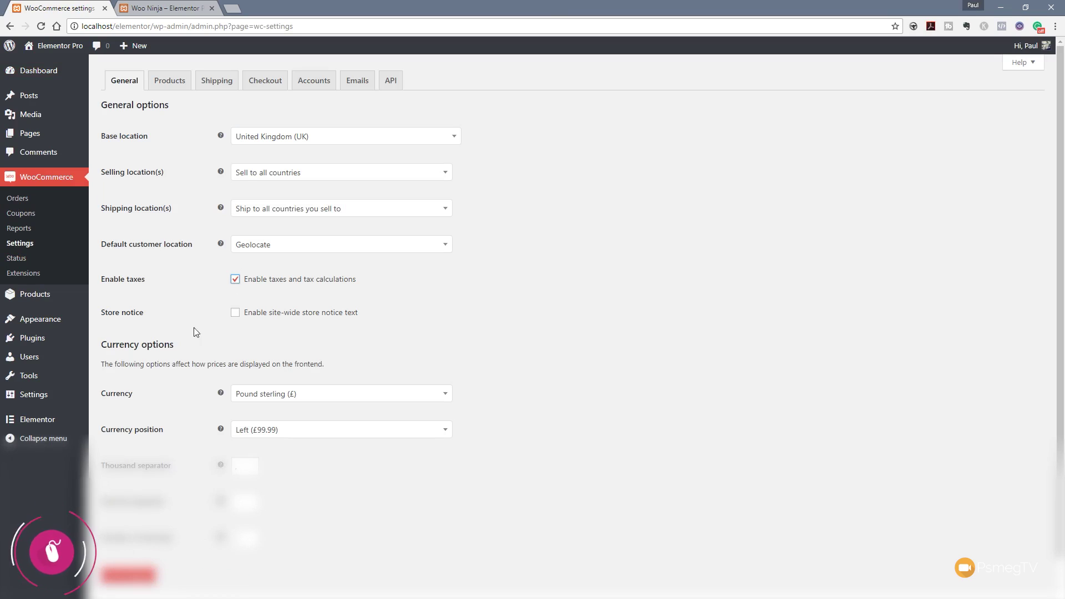
left_click(129, 575)
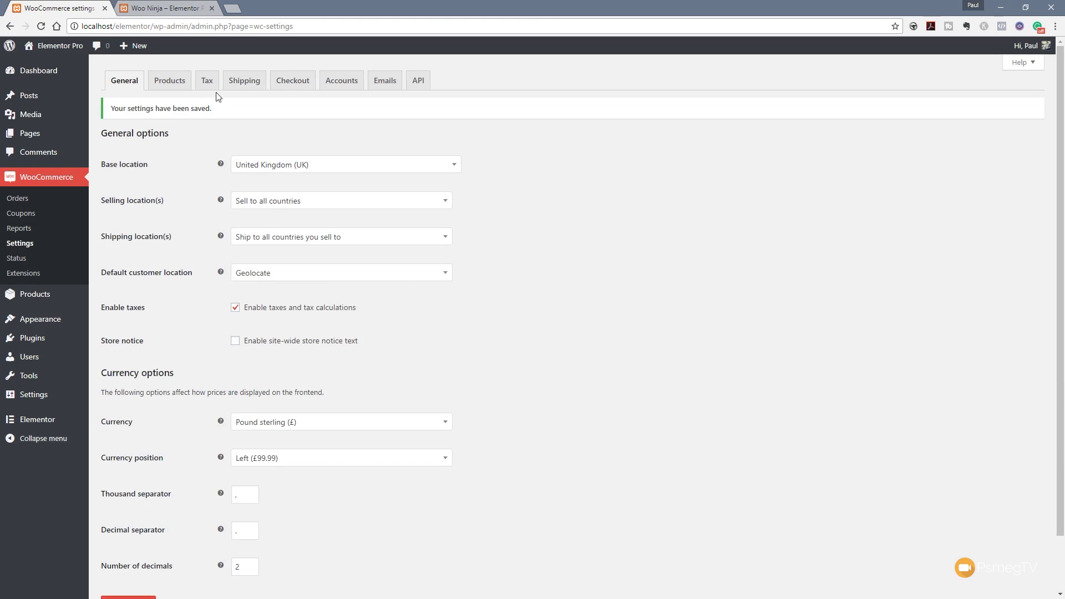
left_click(216, 87)
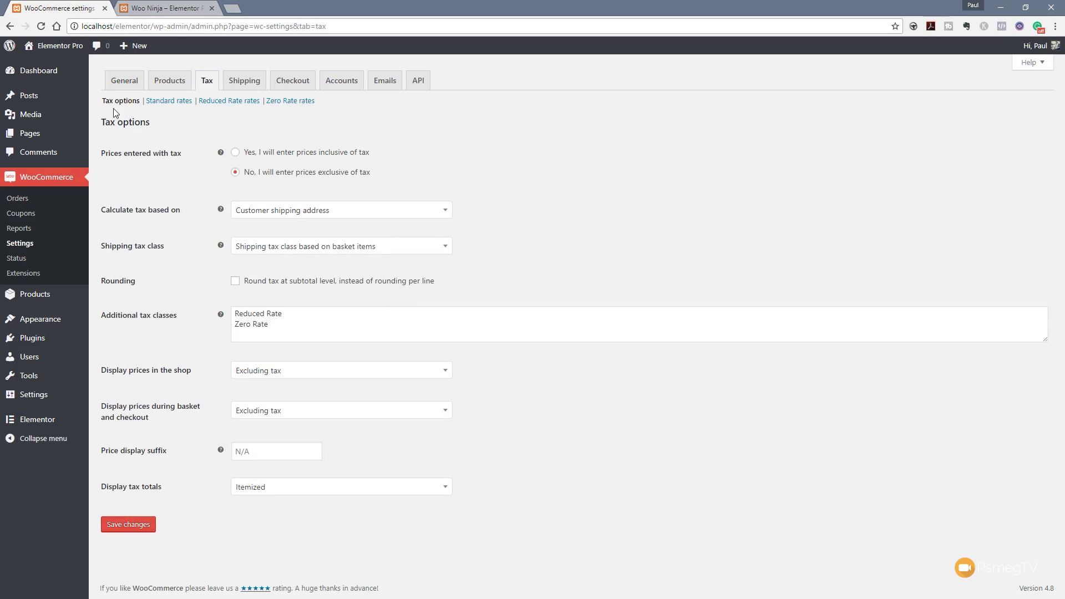
Choose 'Yes, I will enter prices inclusive of tax' in the Tax options
left_click(140, 106)
left_click(238, 159)
mouse_move(220, 155)
Base tax on the customer billing address and set the shipping tax class to Standard
left_click(272, 217)
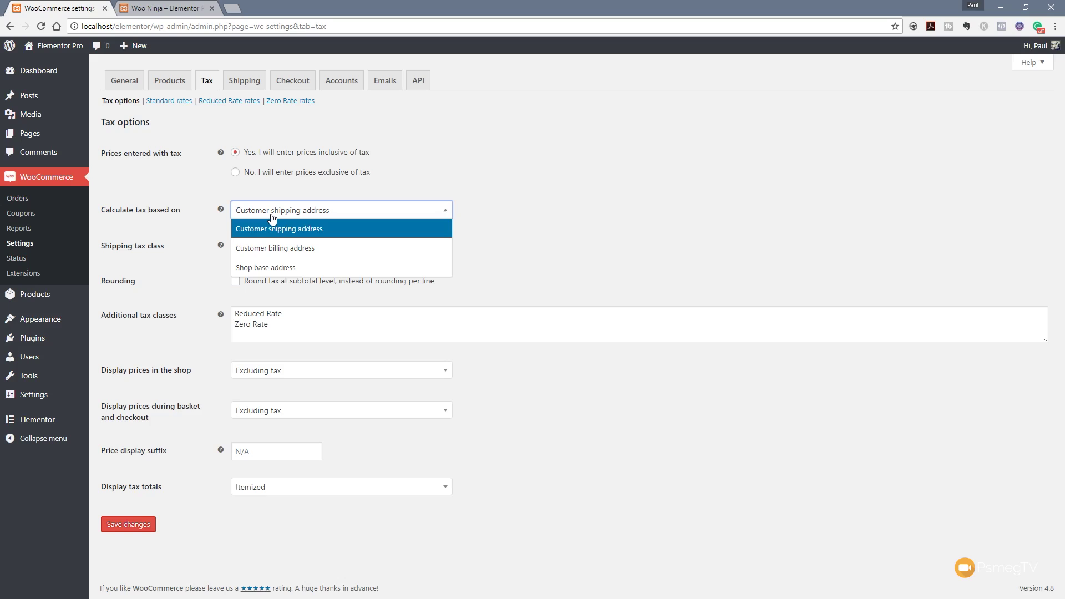
left_click(300, 252)
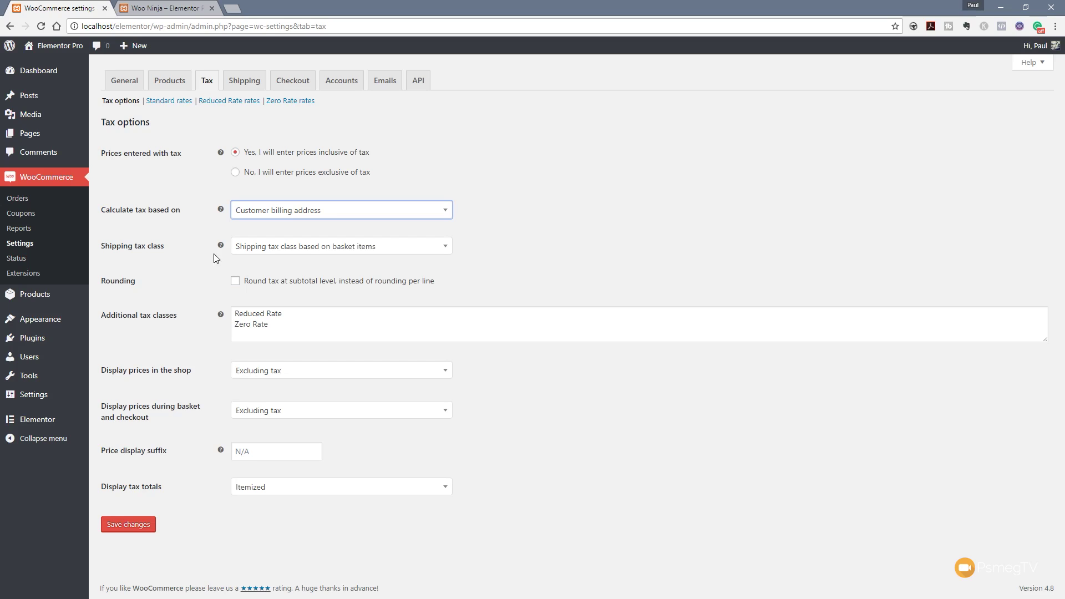
mouse_move(221, 248)
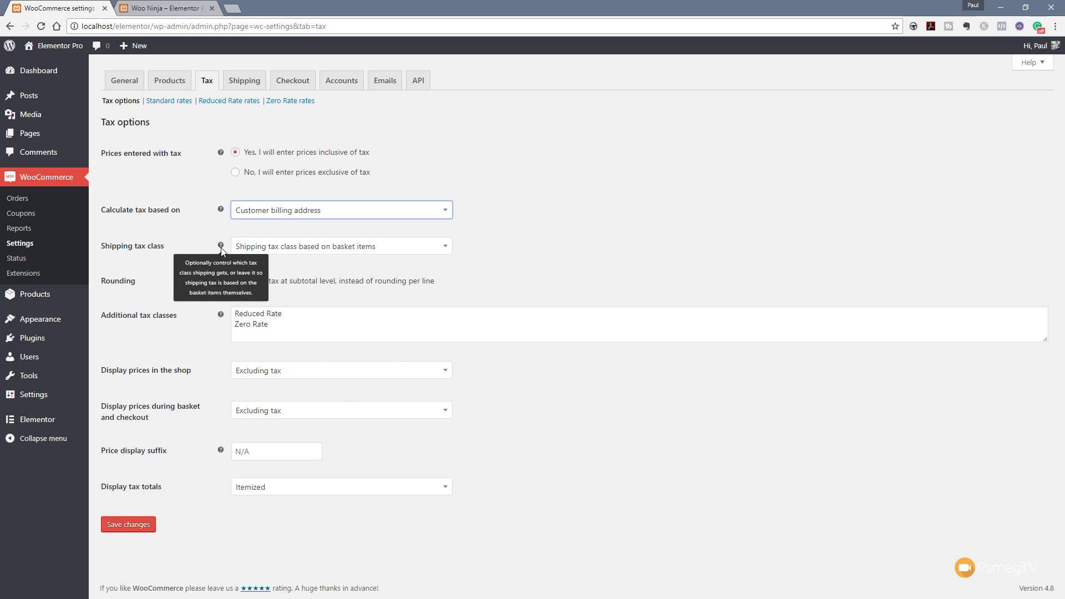
left_click(343, 251)
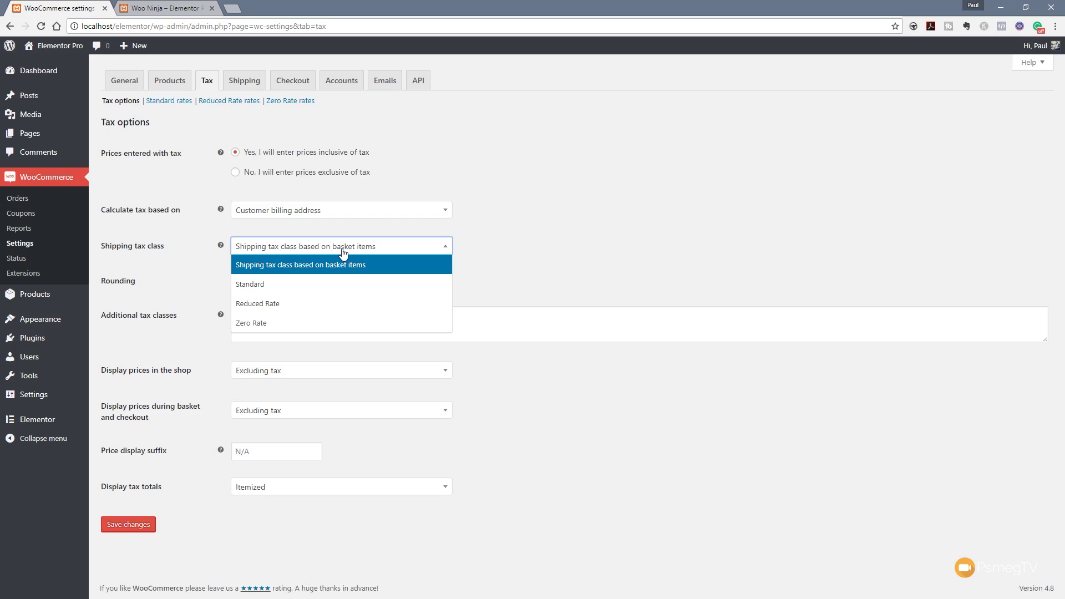
left_click(266, 286)
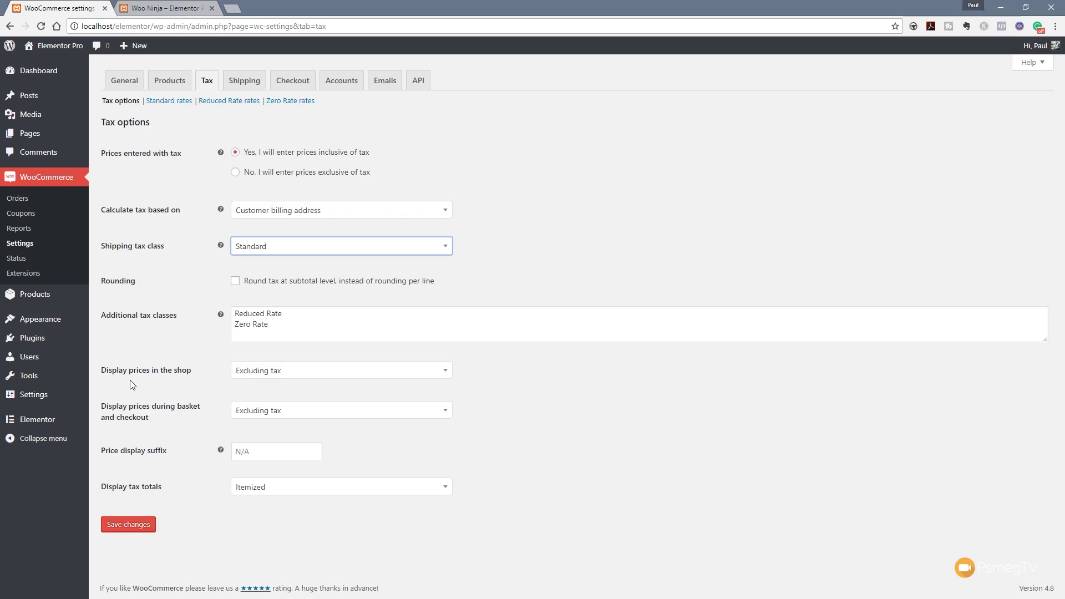
Keep shop and basket prices excluding tax with itemized tax totals, and save the tax options
left_click(268, 380)
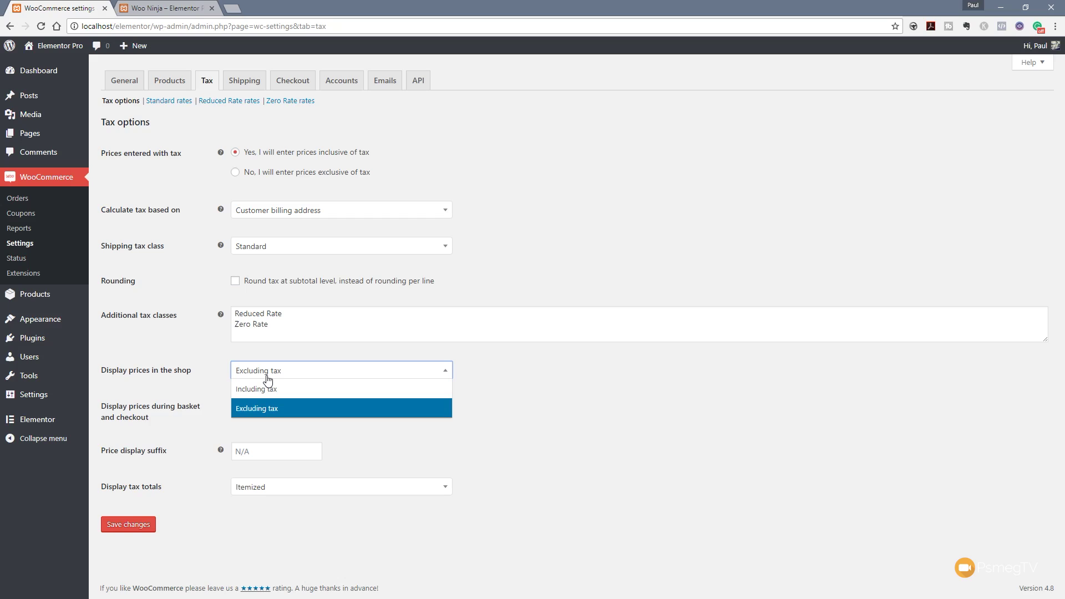
left_click(513, 378)
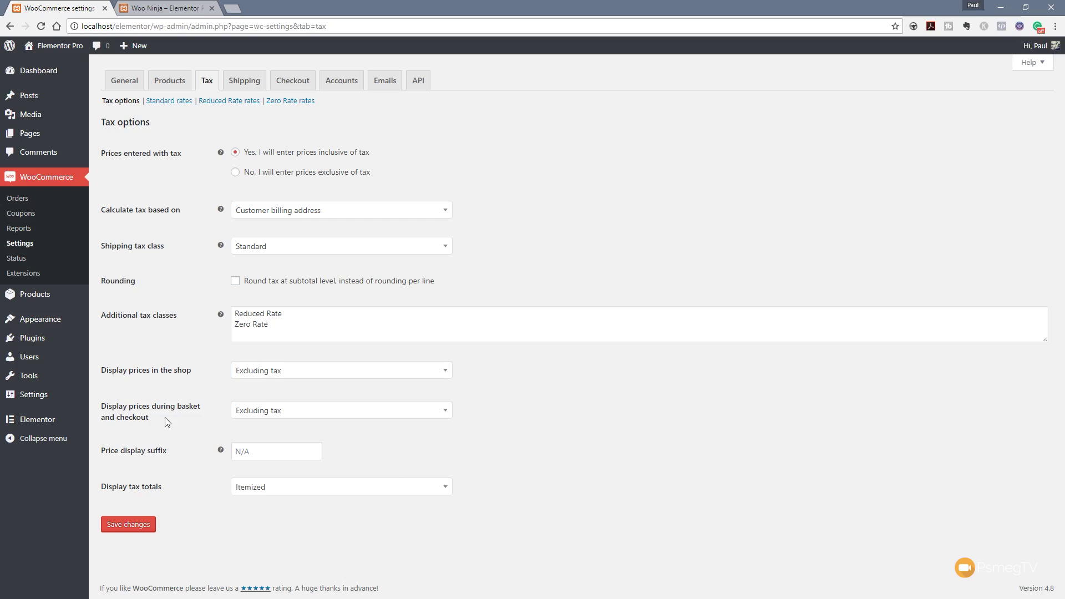
left_click(318, 411)
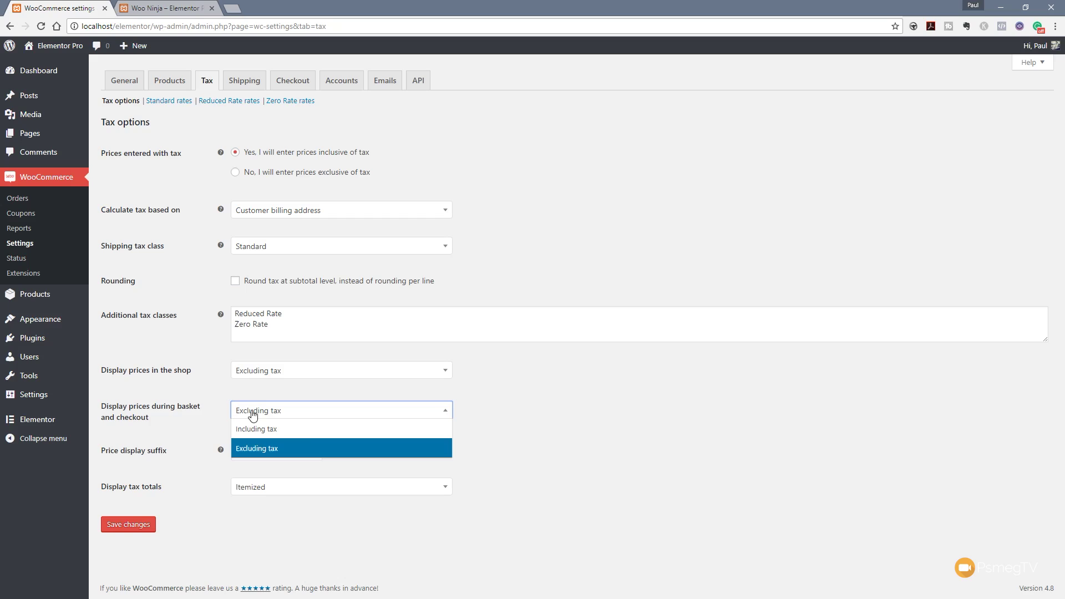
left_click(525, 428)
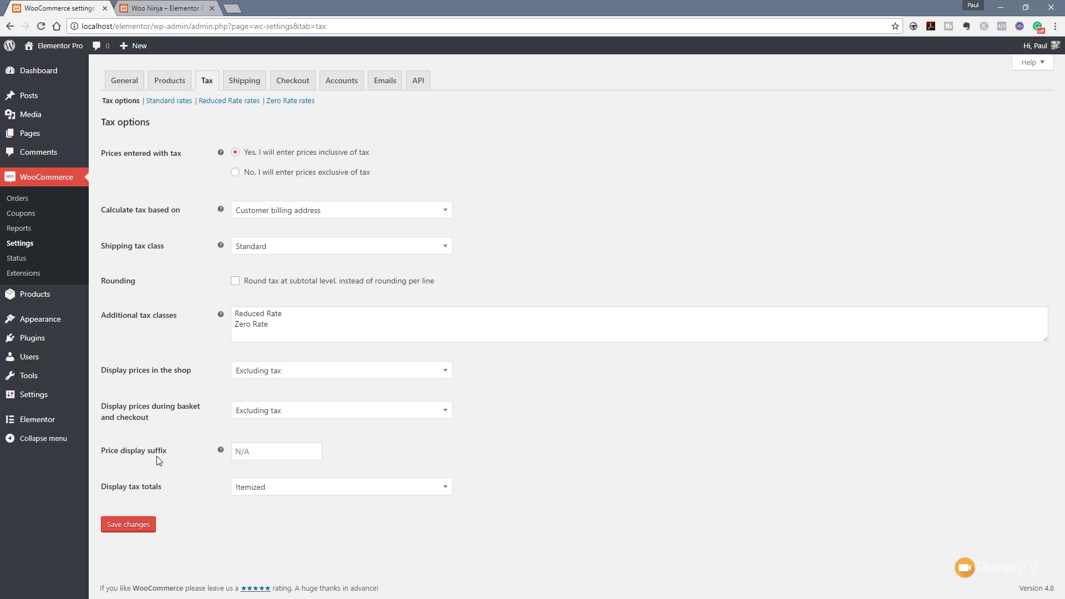
left_click(278, 496)
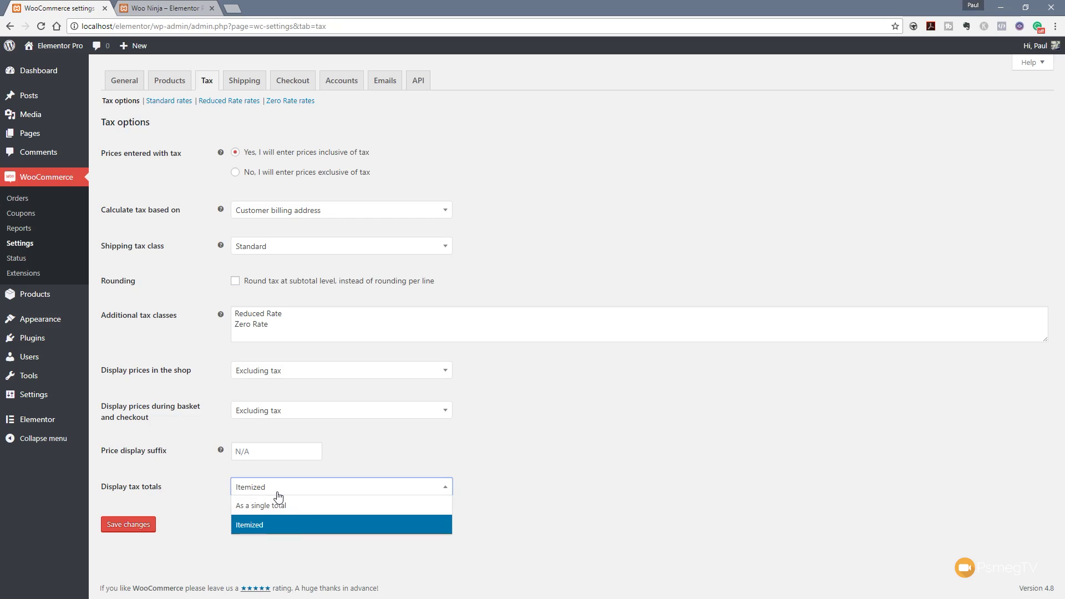
left_click(682, 433)
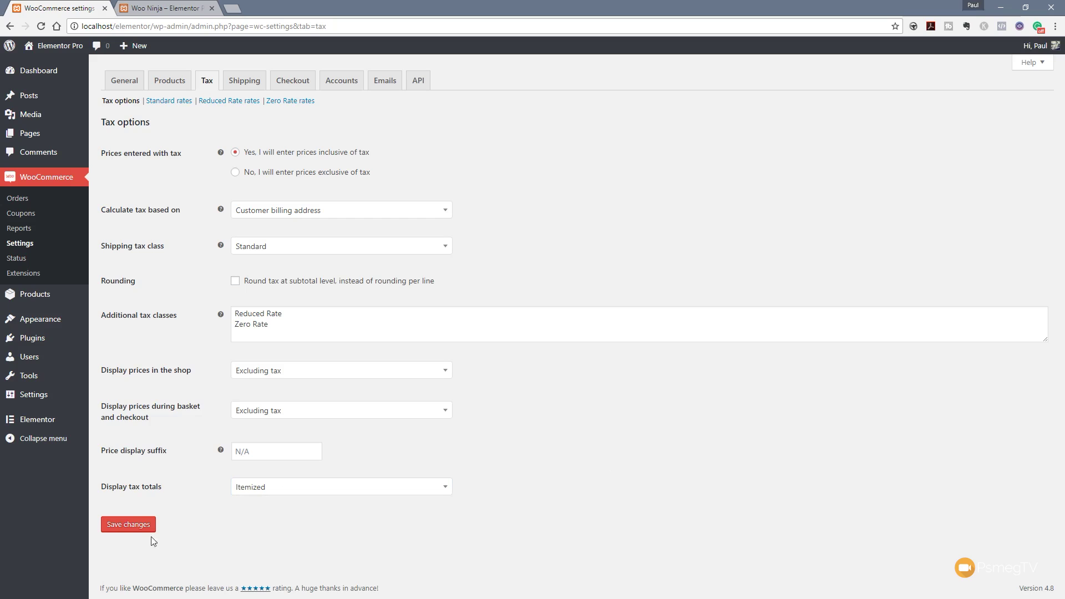
left_click(126, 521)
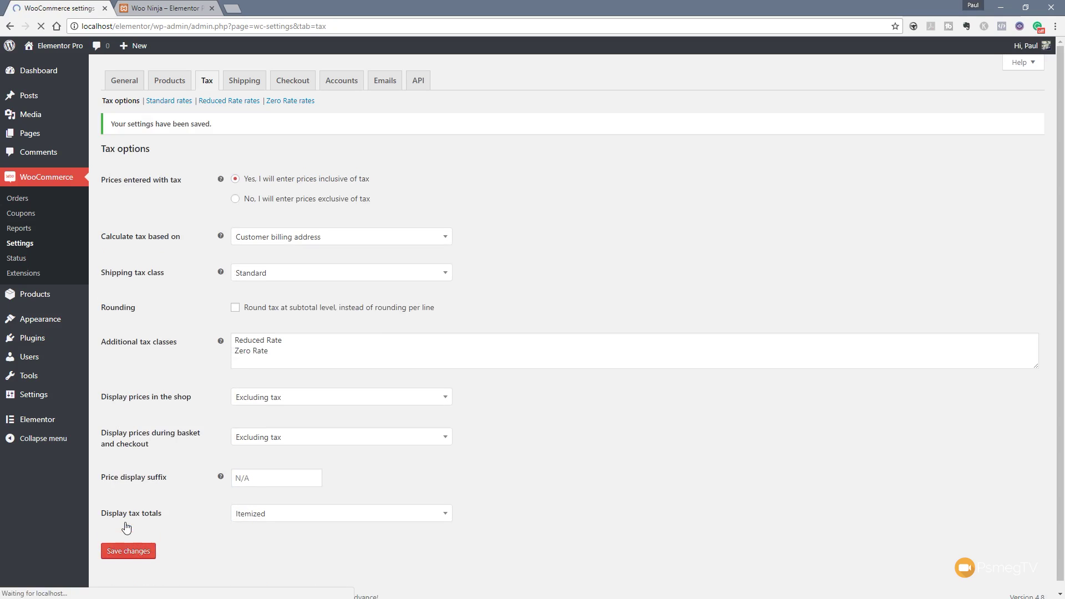
Open the Standard rates table under the Tax settings
left_click(170, 101)
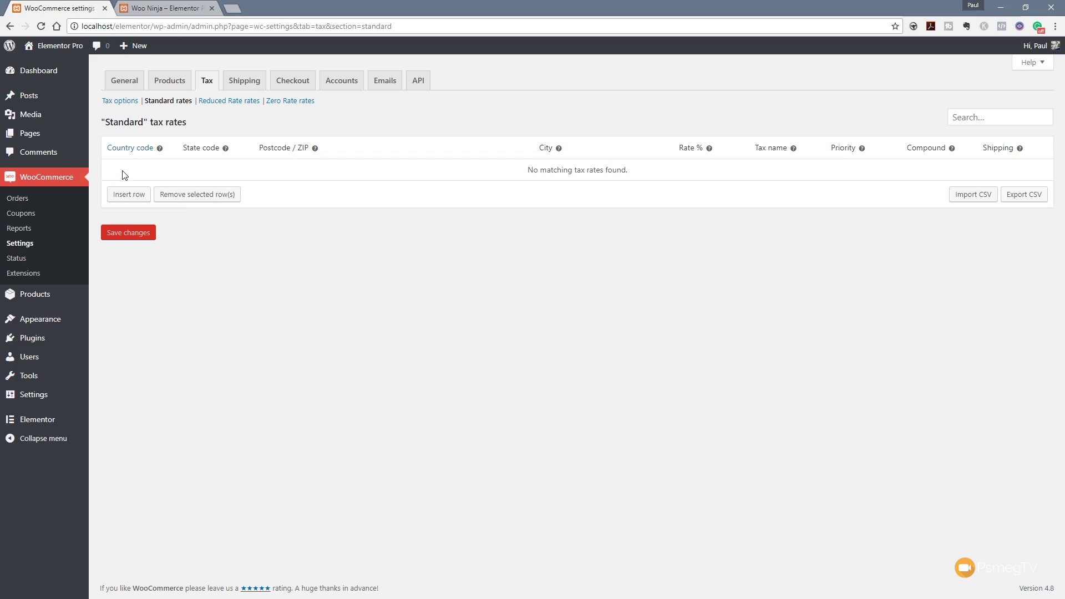
Add and save a GB standard rate of 20% named VAT, not applied to shipping
left_click(125, 194)
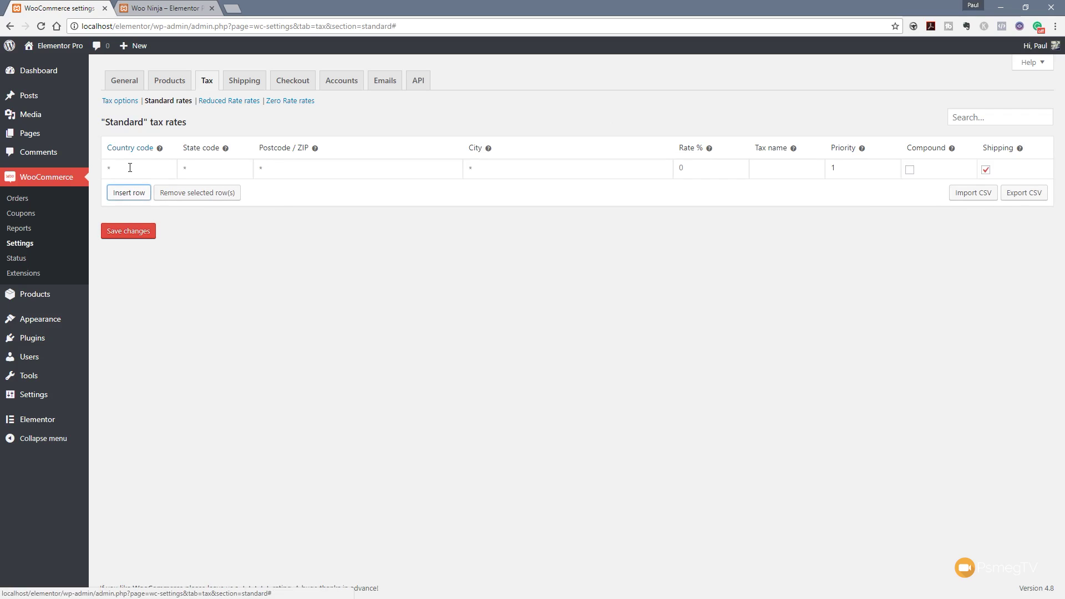
type("GB")
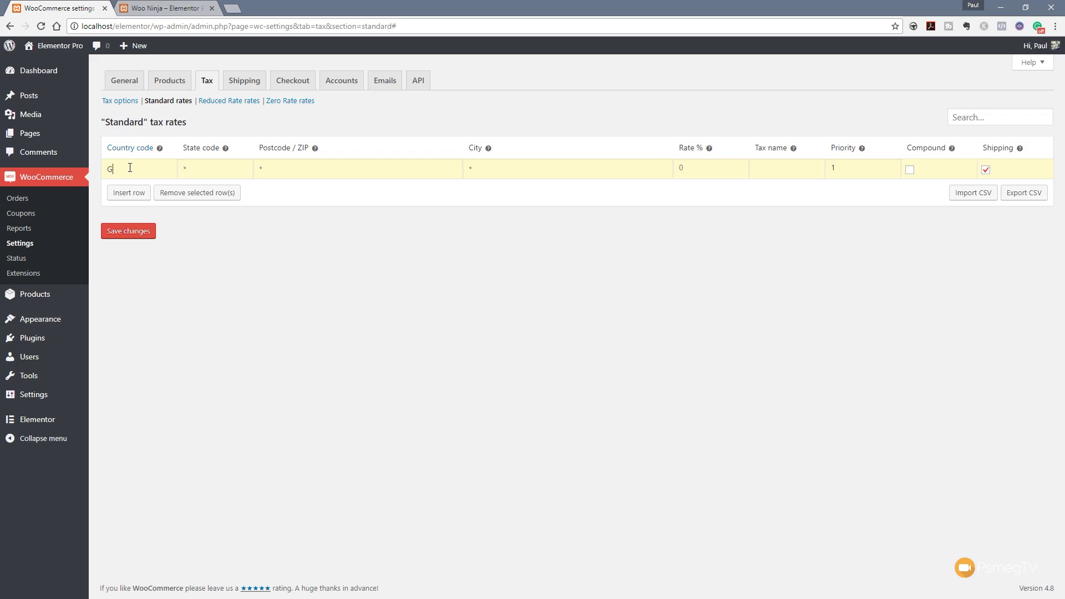
left_click(197, 174)
left_click(675, 167)
type("20")
left_click(760, 170)
type("VAT")
left_click(854, 167)
mouse_move(952, 156)
left_click(986, 170)
left_click(126, 237)
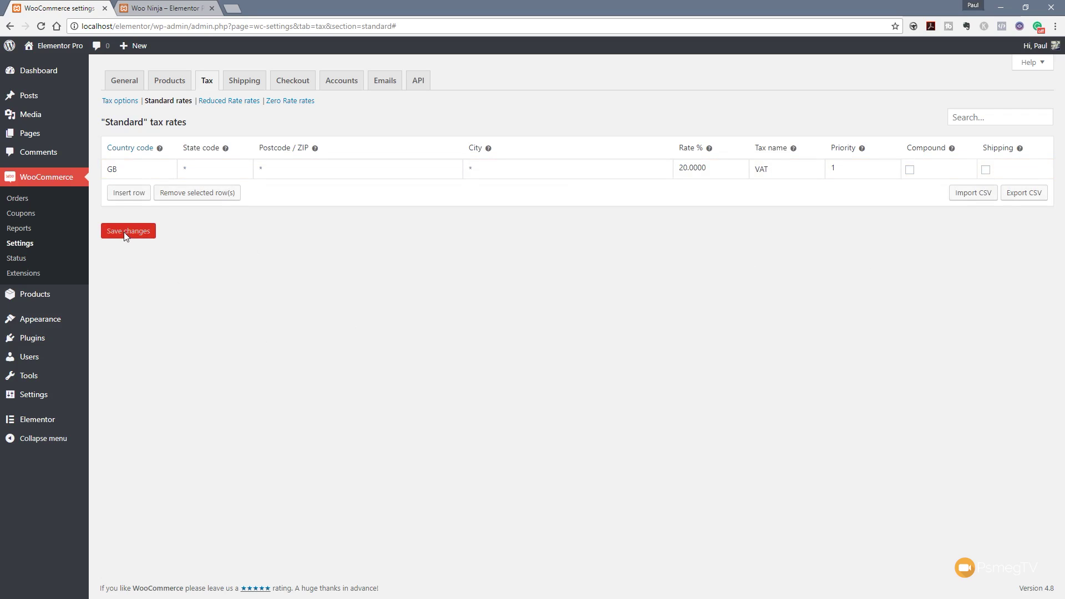
Reload the Woo Ninja product page to confirm its price now shows £12.50
left_click(168, 12)
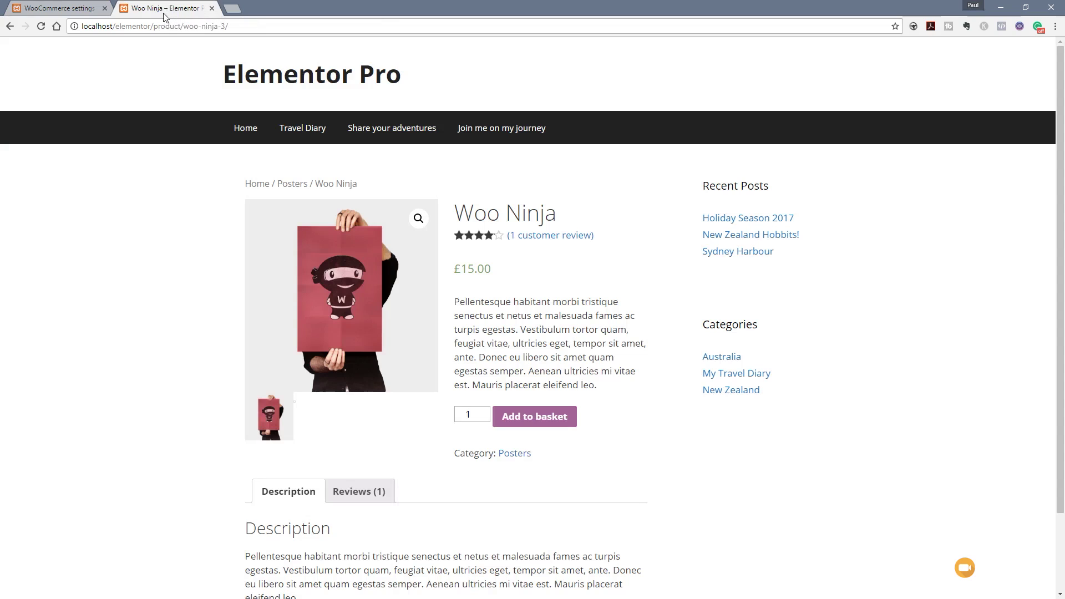
left_click(42, 25)
Set the Tax options price display suffix to 'exc VAT' and save
left_click(72, 9)
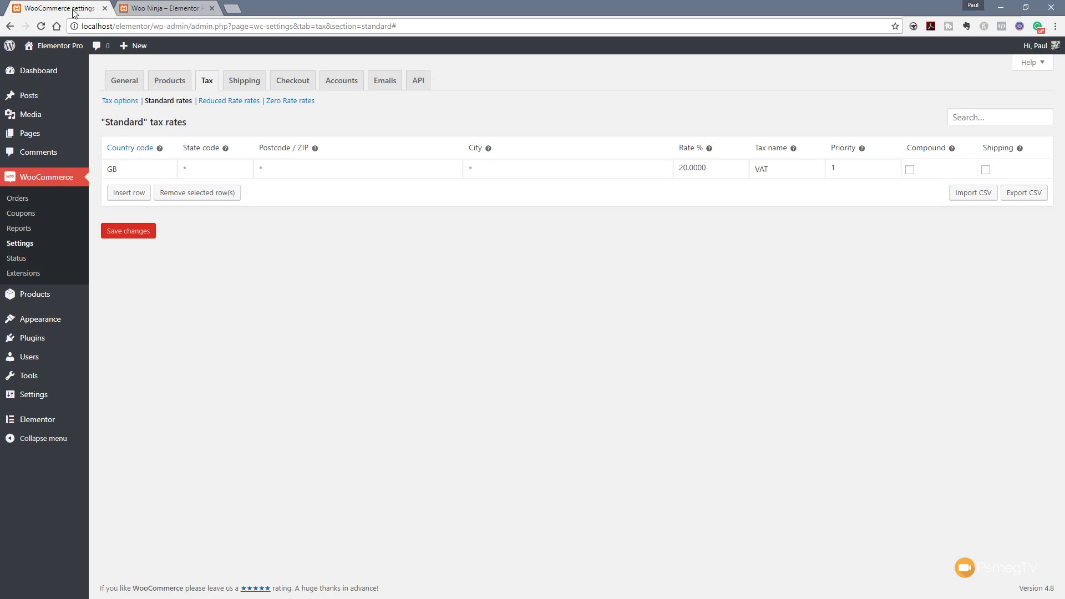
left_click(117, 102)
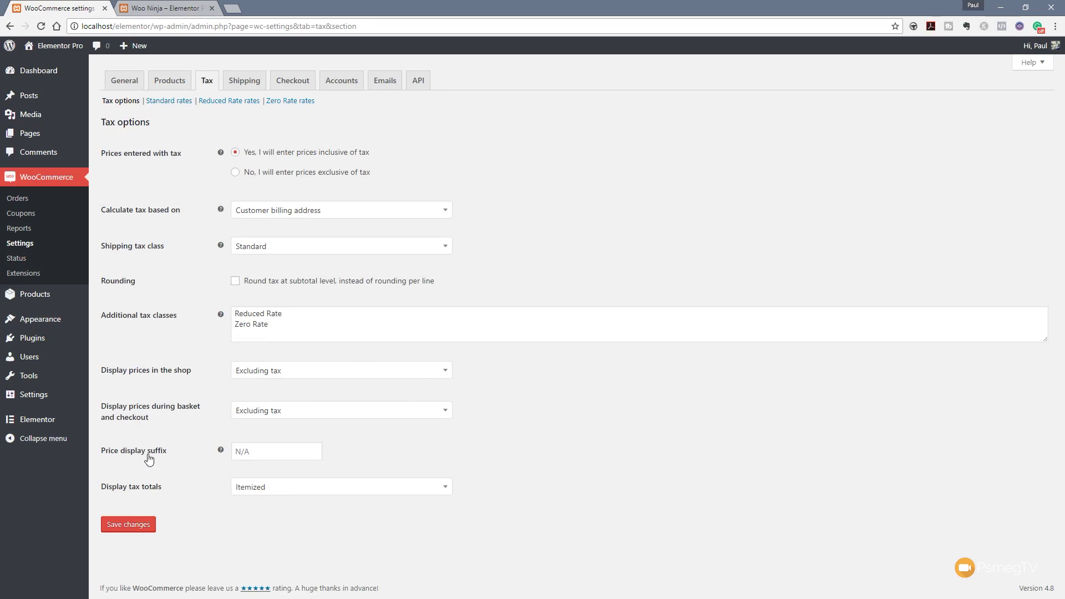
left_click(261, 455)
type("inc")
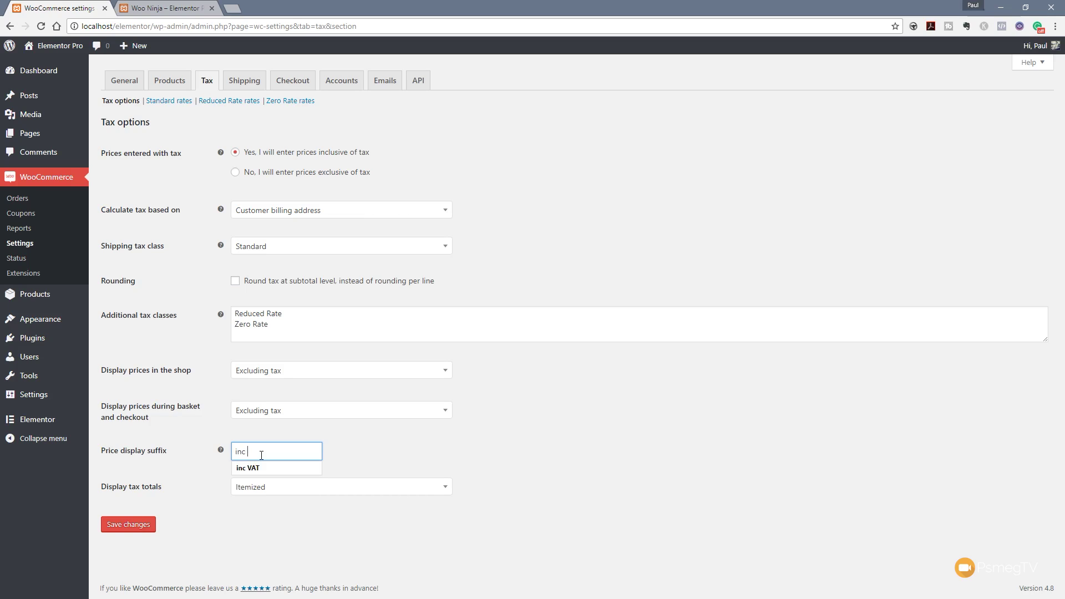
key("ctrl+a")
type("exc")
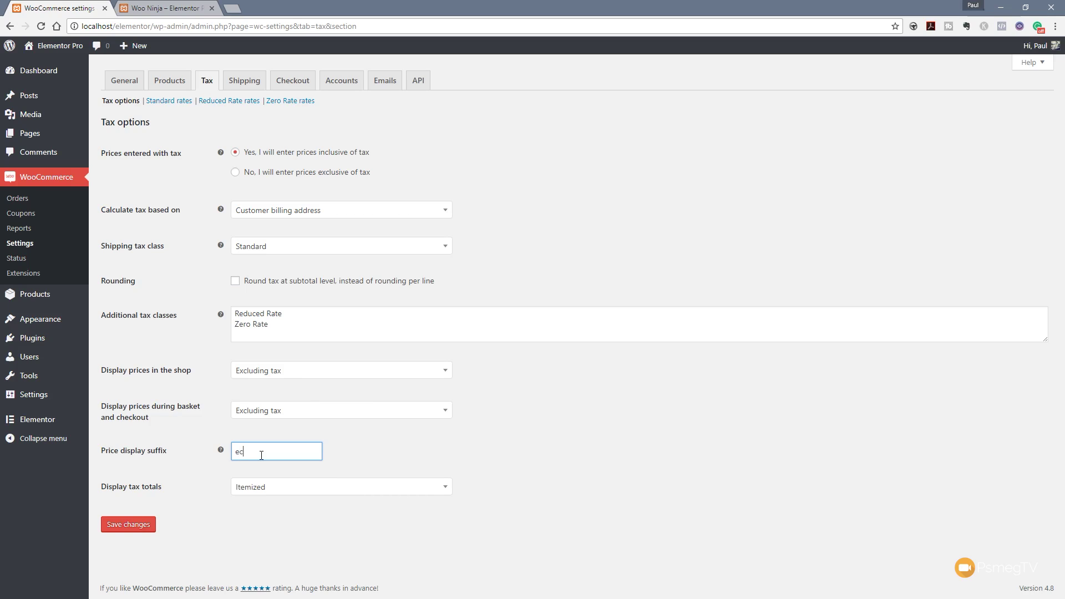
type(" VAT")
left_click(111, 527)
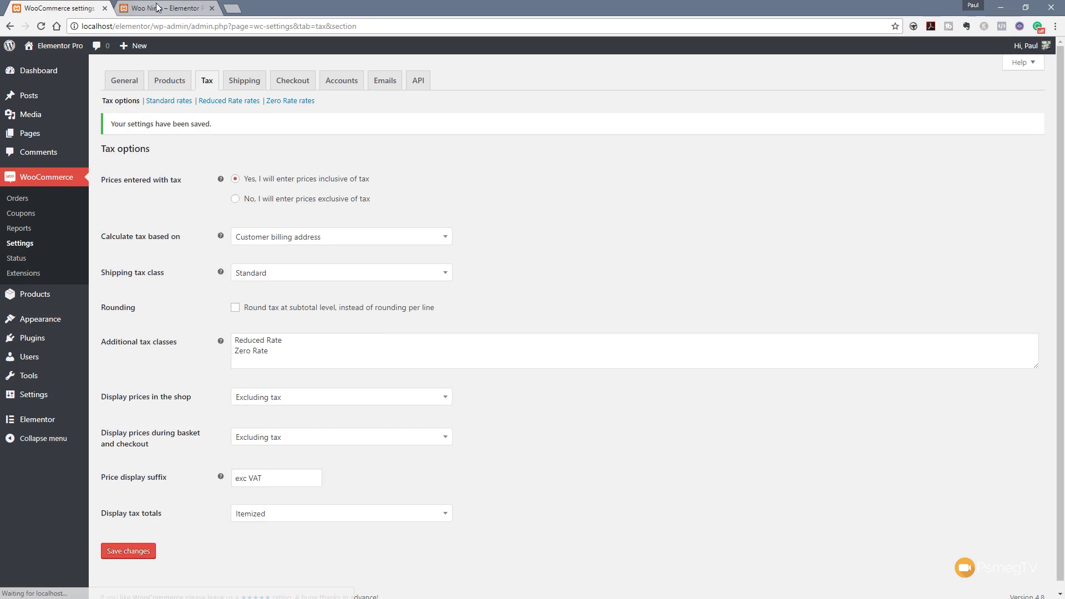
Reload the Woo Ninja product page to see the price as £12.50 exc VAT
left_click(161, 8)
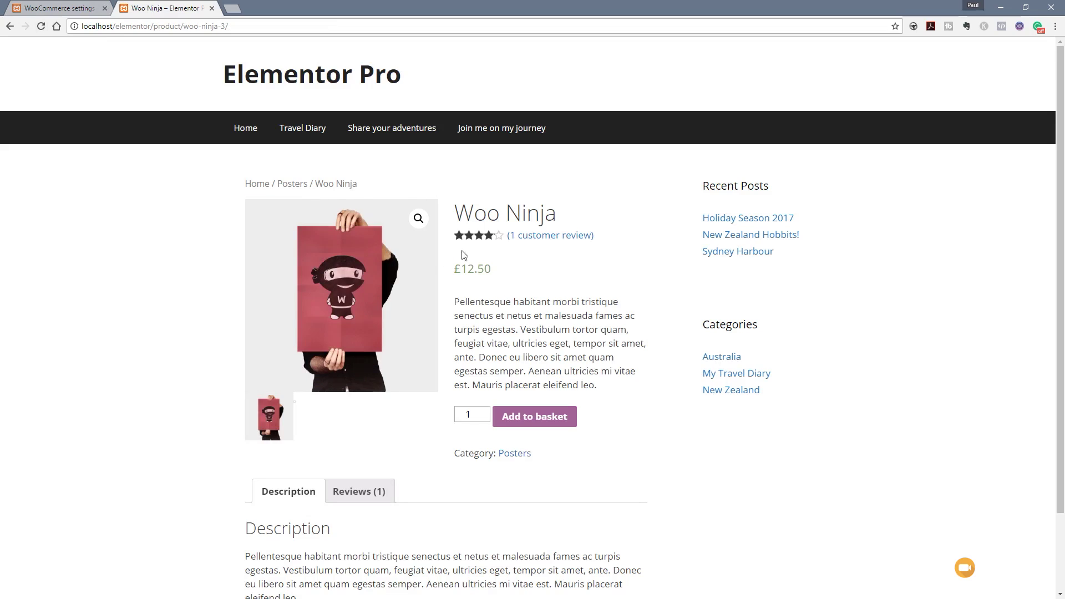
left_click(40, 27)
Change the price display suffix from 'exc VAT' to {price_including_tax} and save the tax options
left_click(46, 9)
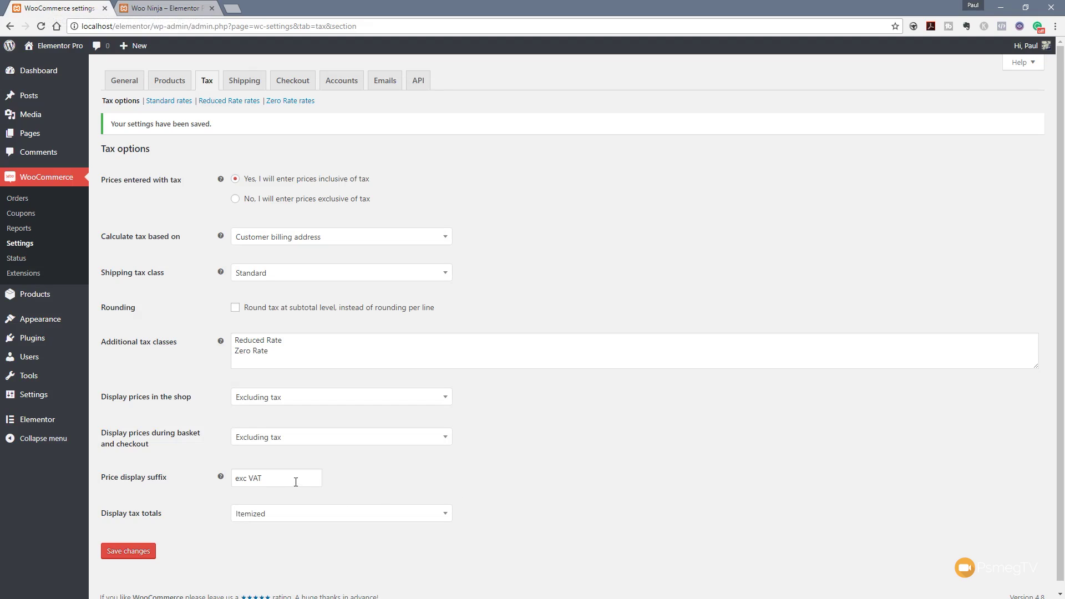
triple_click(295, 479)
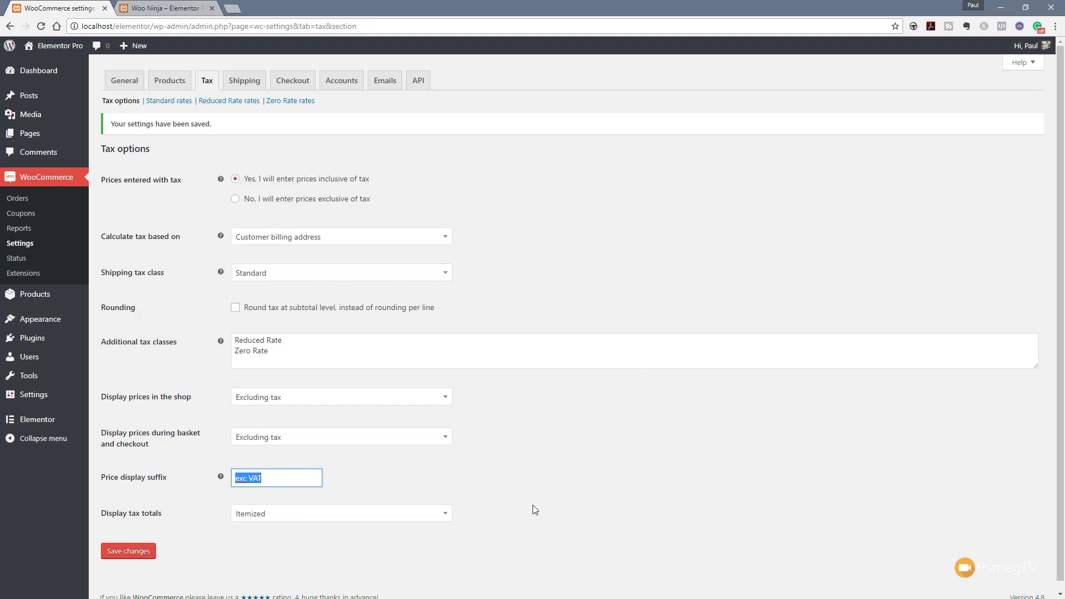
key("BackSpace")
mouse_move(221, 478)
left_click(377, 481)
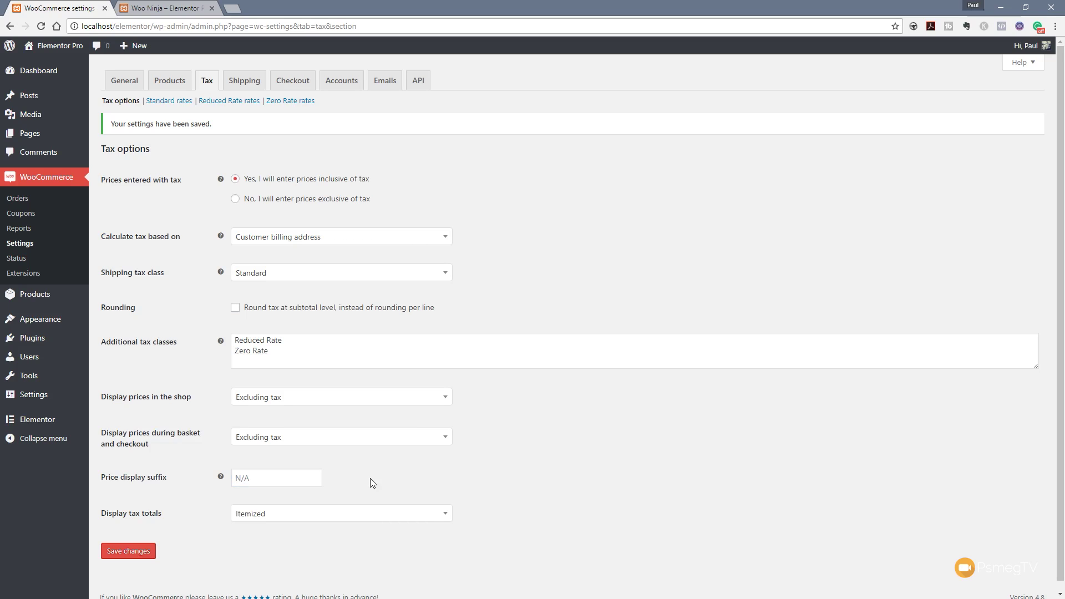
left_click(272, 475)
type("{price_including_tax}")
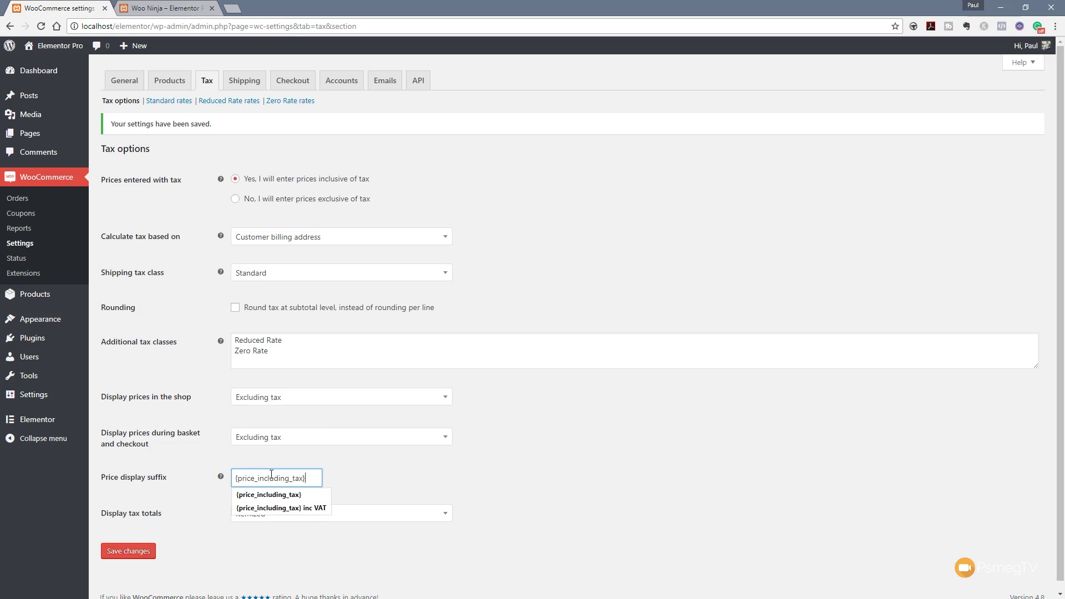
left_click(449, 485)
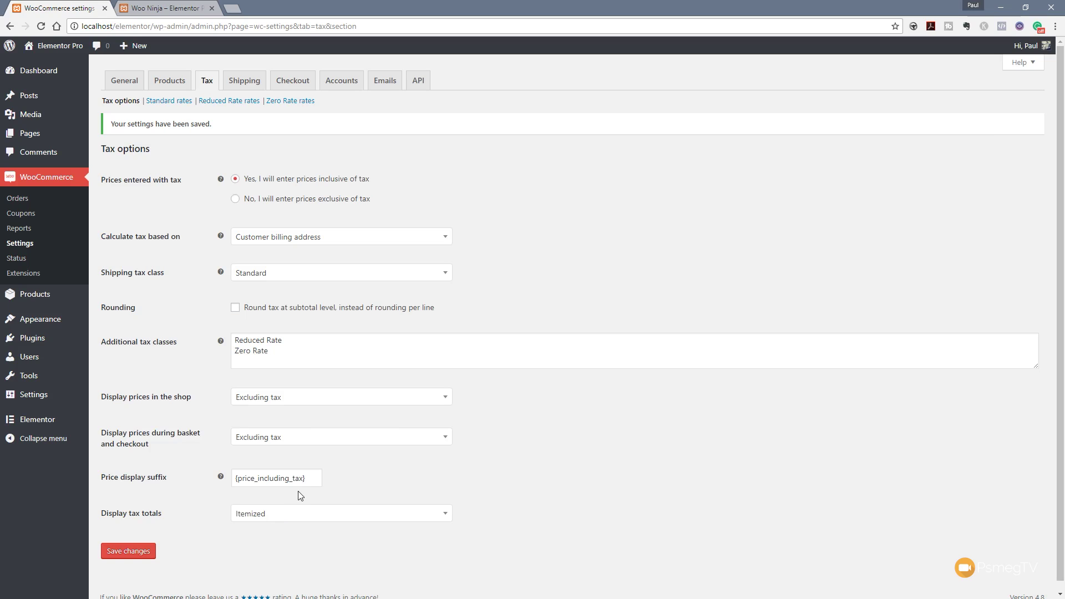
left_click(138, 551)
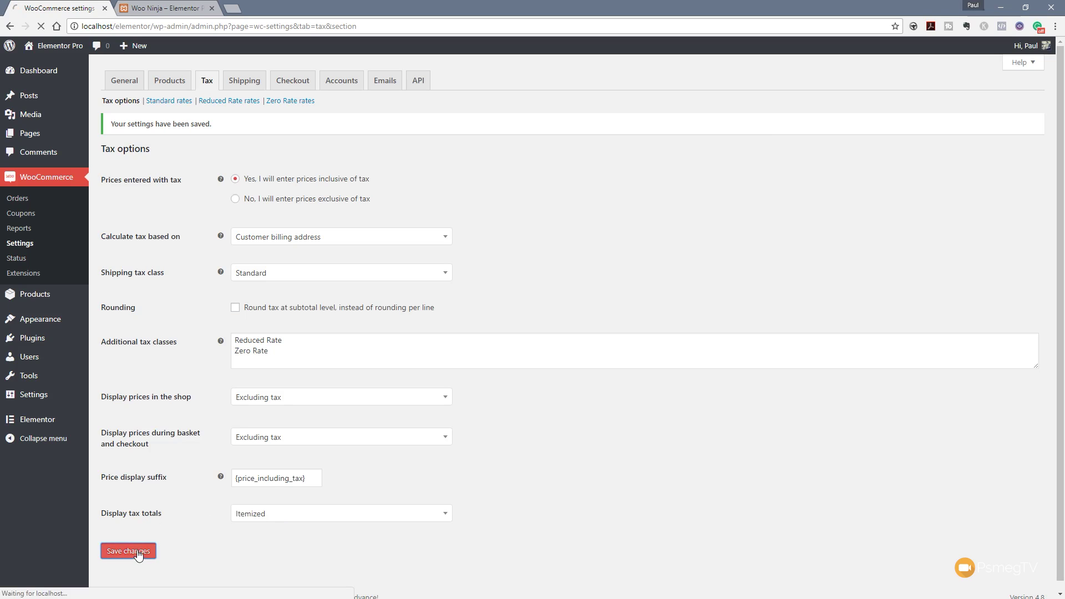
Reload the Woo Ninja product page to see the price as £12.50 followed by £15.00
left_click(164, 8)
left_click(40, 27)
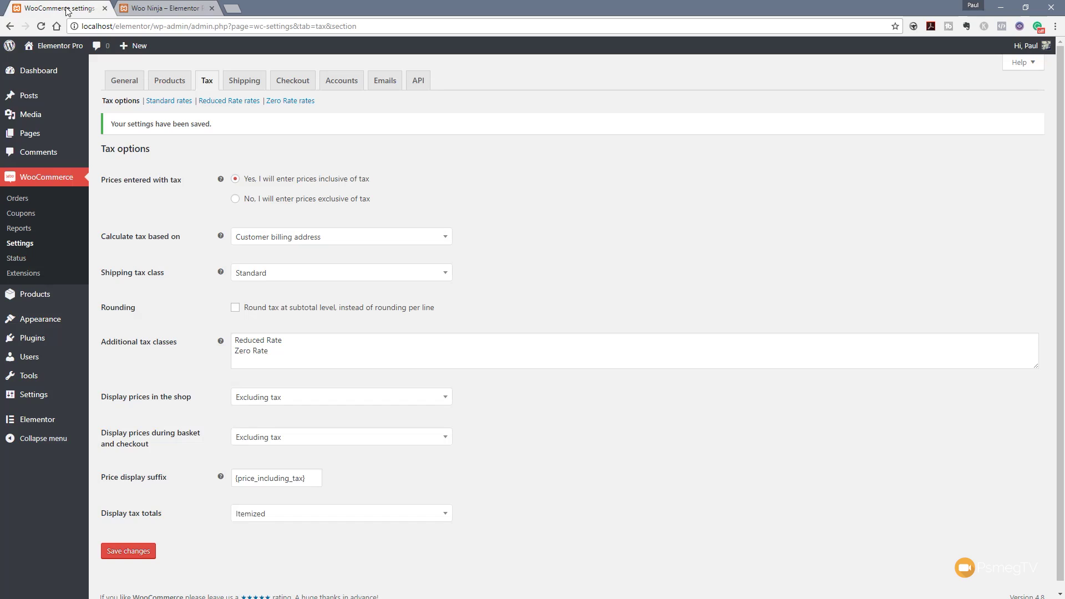
Append ' inc VAT' to the price display suffix, save, and reload the Woo Ninja page
left_click(58, 8)
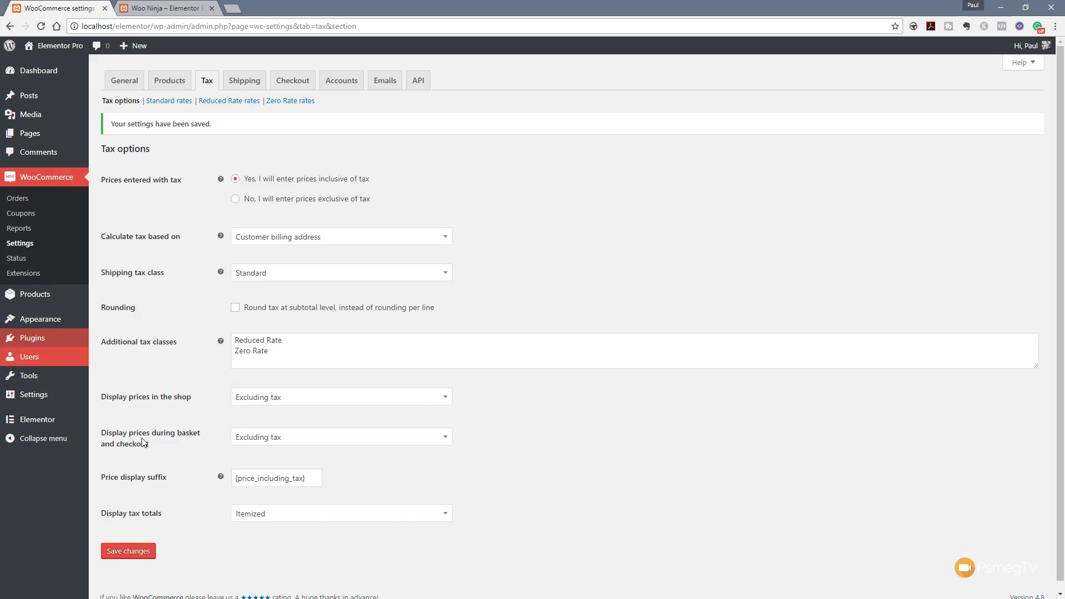
left_click(302, 479)
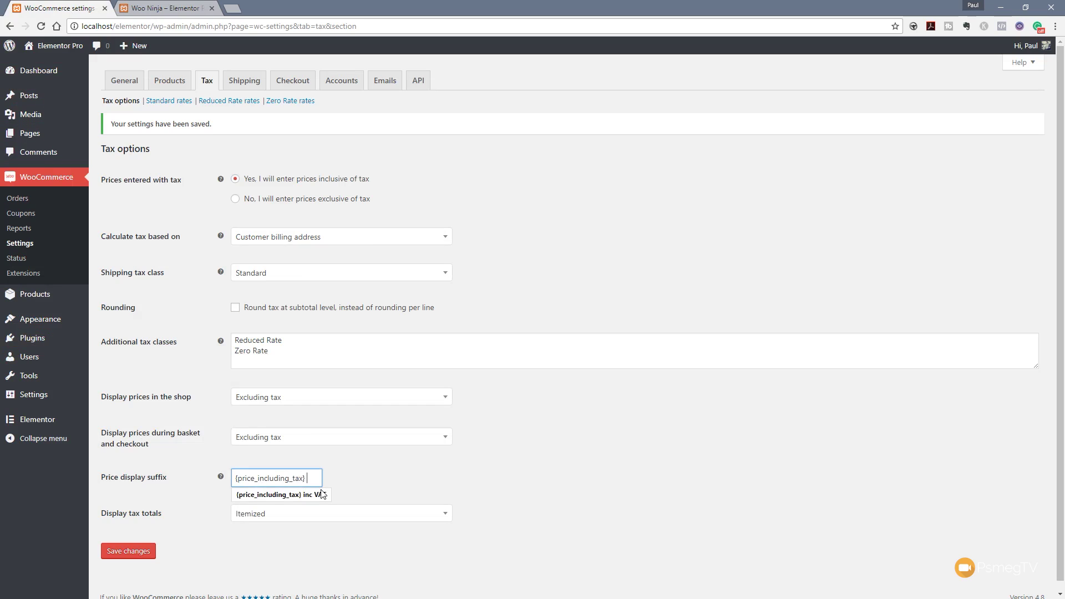
type("inc VAT")
left_click(133, 552)
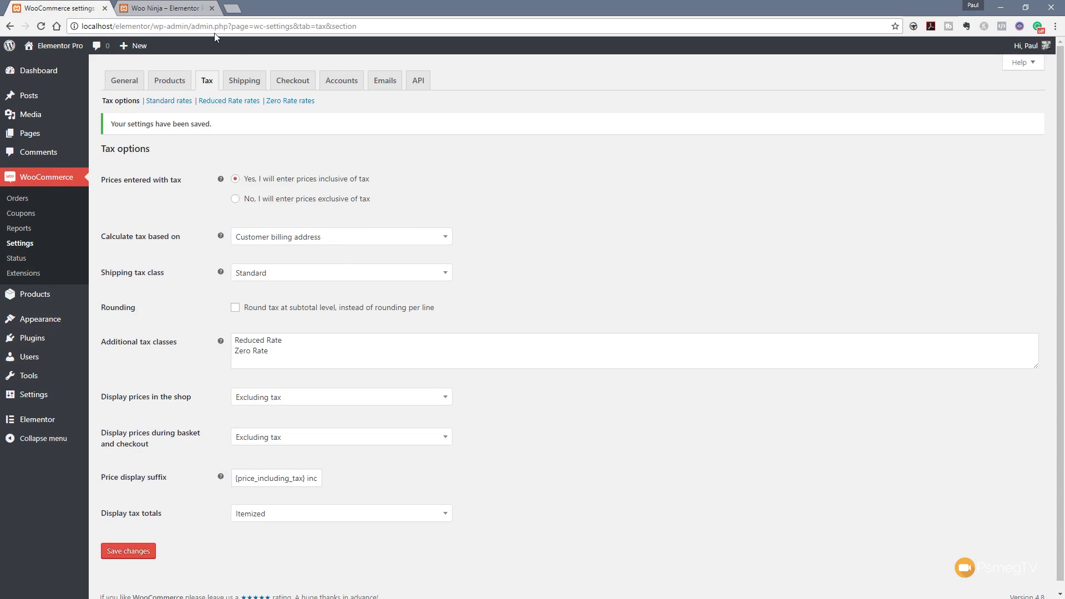
left_click(170, 7)
left_click(41, 27)
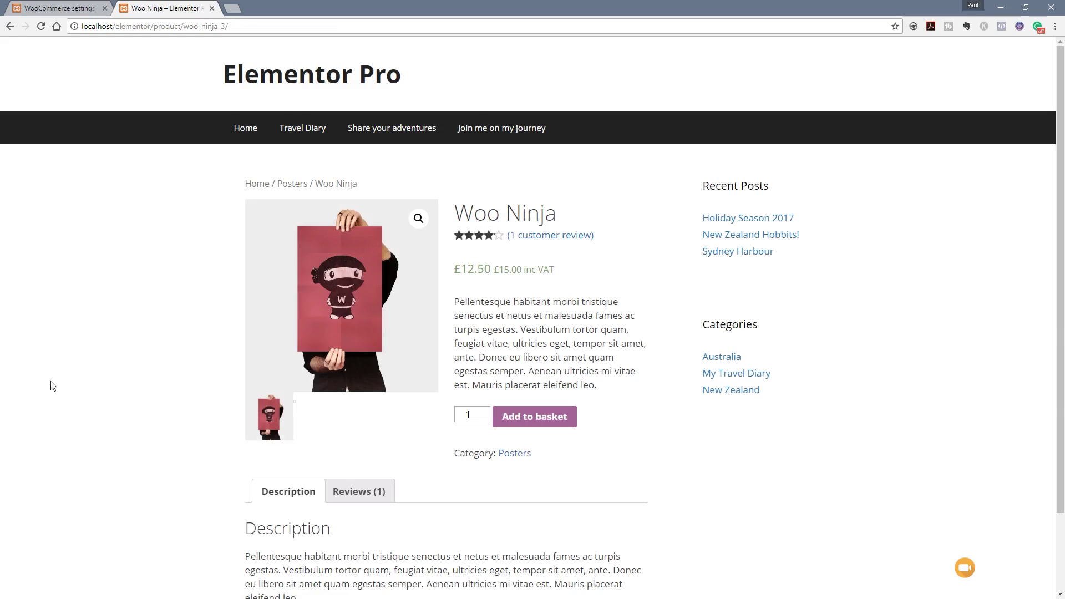
Prefix the suffix with 'exc VAT - ', save, and reload the Woo Ninja product page
left_click(54, 8)
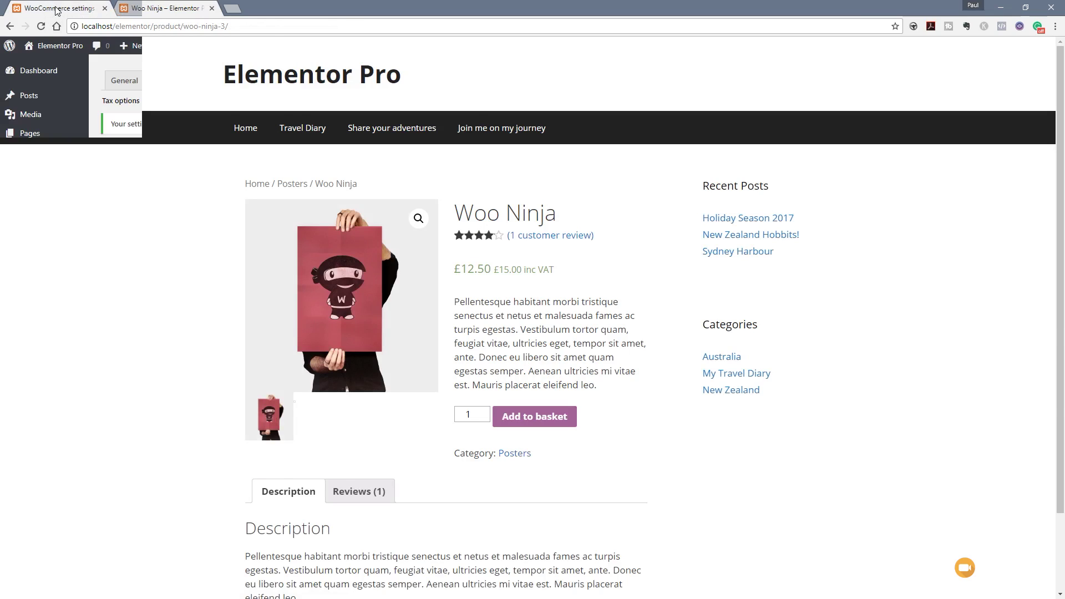
left_click(237, 479)
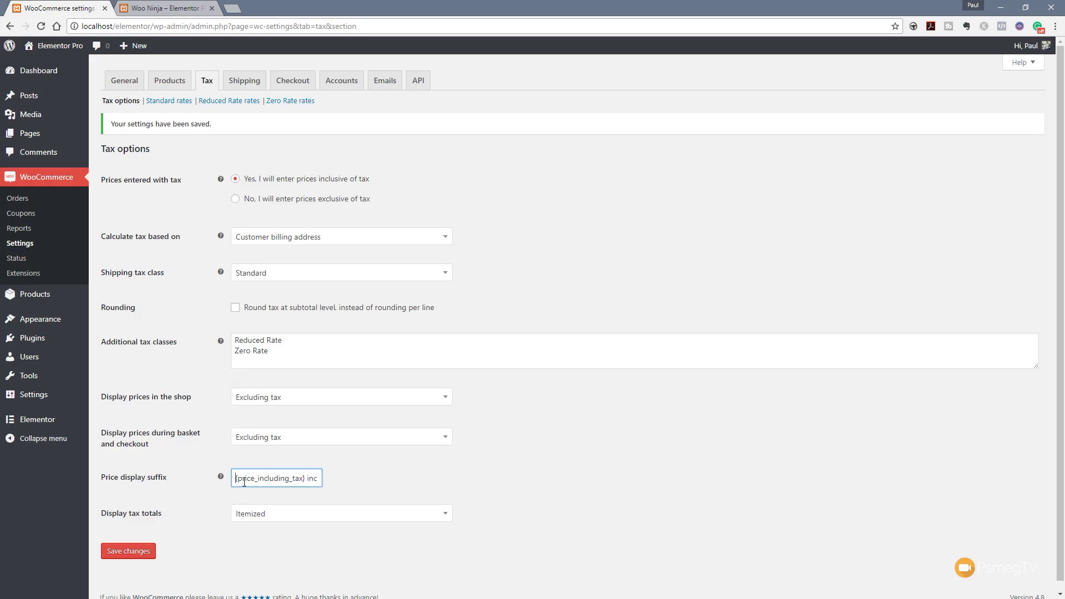
type("exc VAT -")
left_click(134, 552)
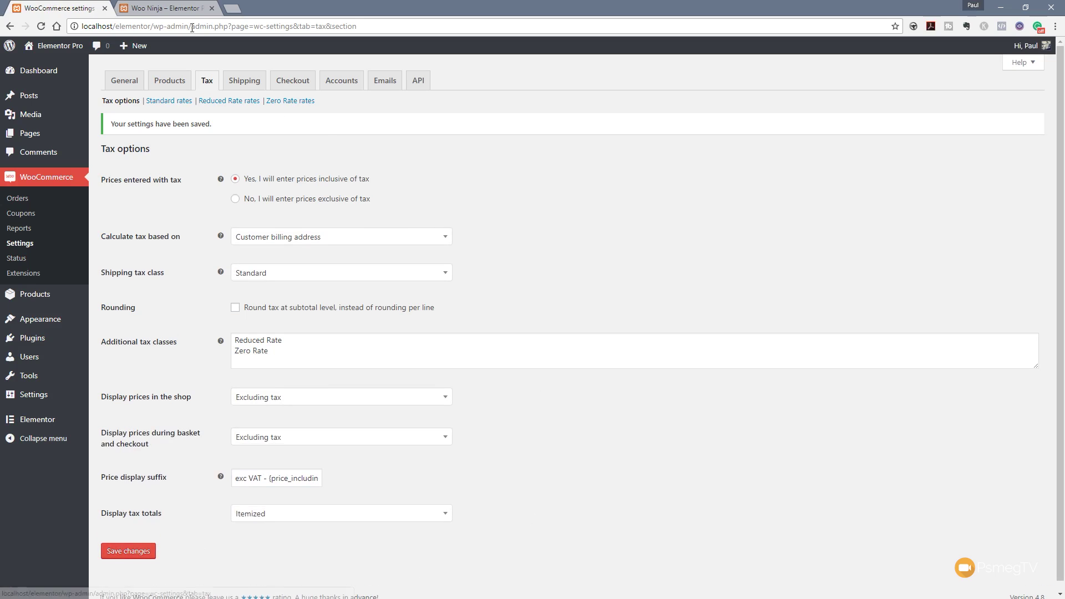
left_click(160, 8)
left_click(41, 26)
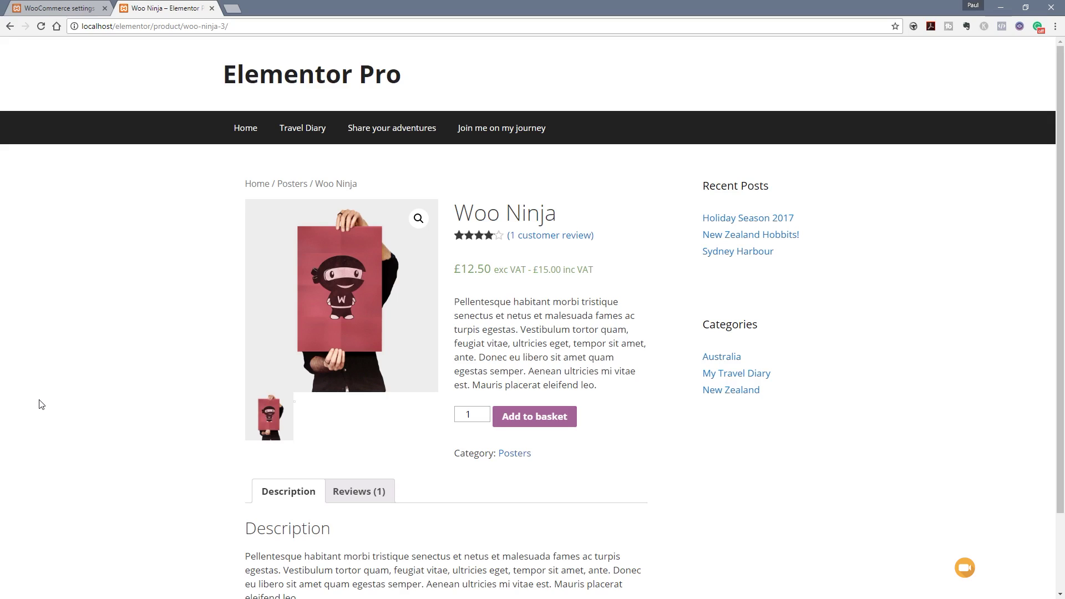
Go back to the Tax options page showing the saved 'exc VAT - {price_including_tax} inc VAT' suffix
left_click(32, 7)
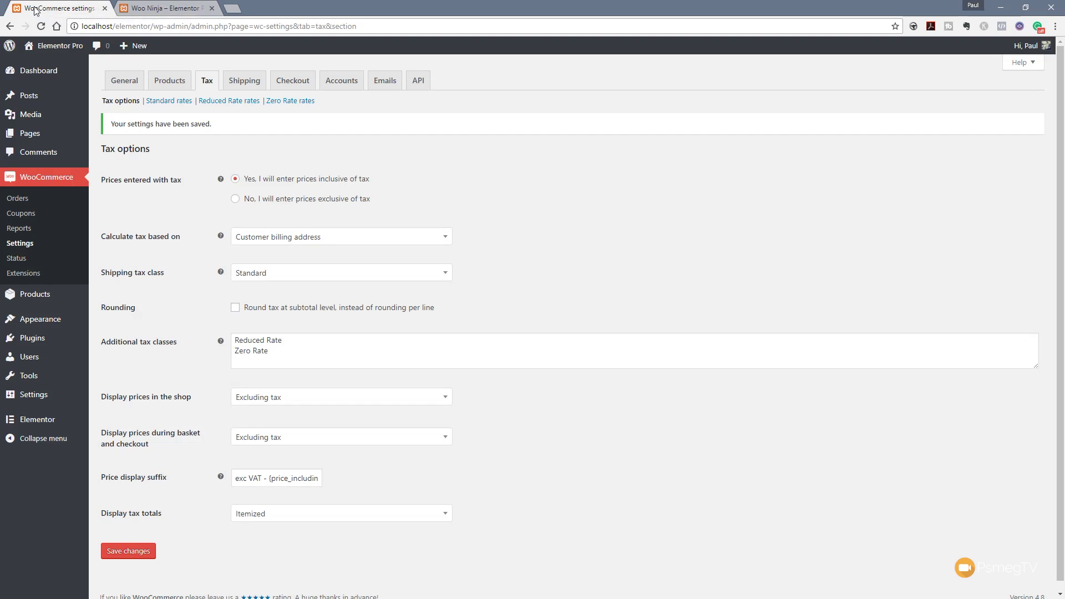